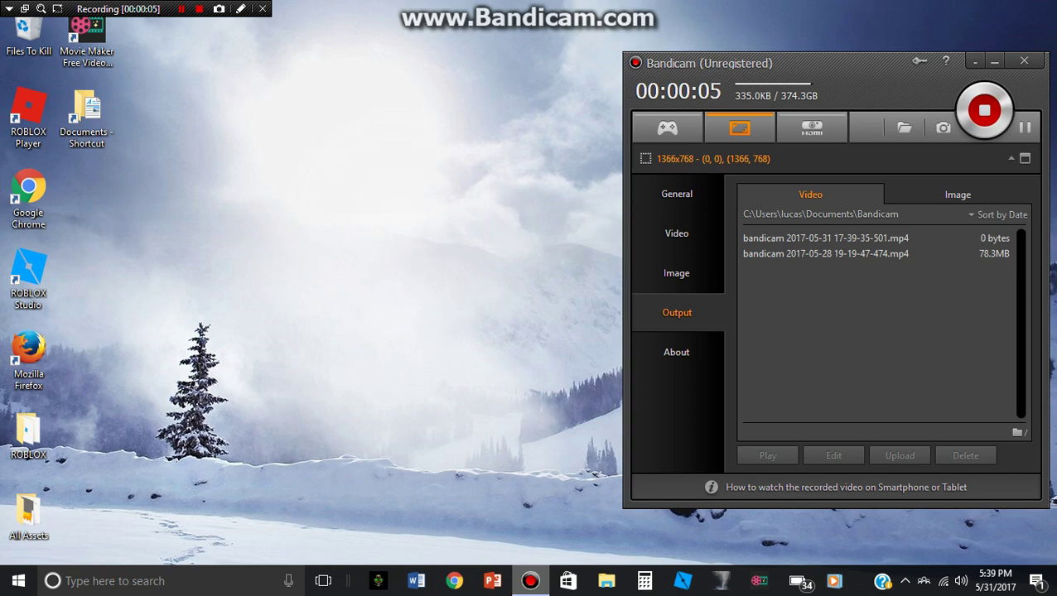
Minimize the Bandicam recorder window so recording continues in the background
click(994, 61)
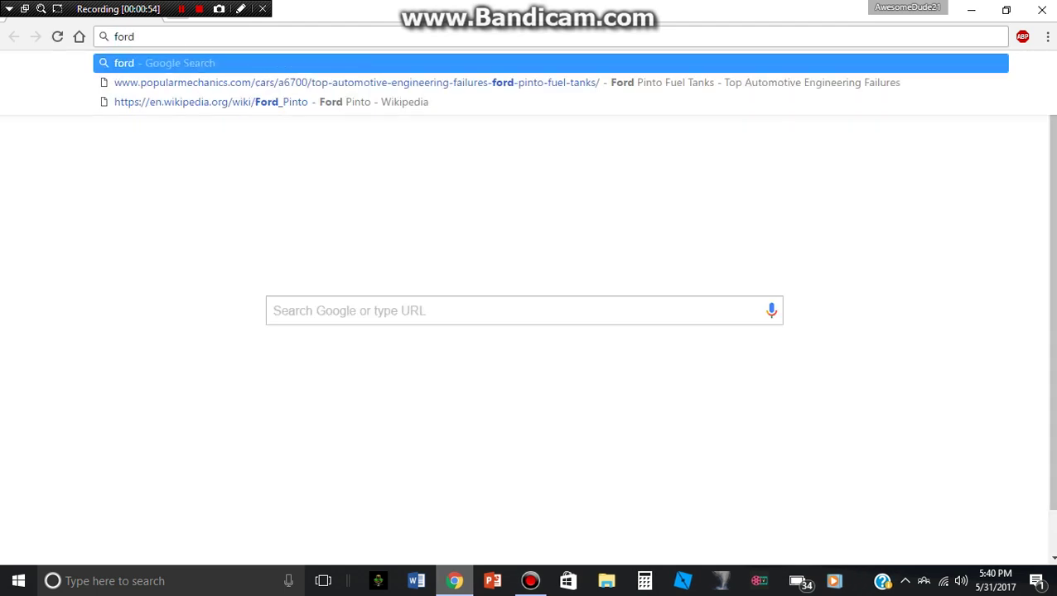
Replace the 'ford' query with a search for '1985 cadillac eldorado'
key(BackSpace)
key(BackSpace)
key(BackSpace)
key(BackSpace)
key(BackSpace)
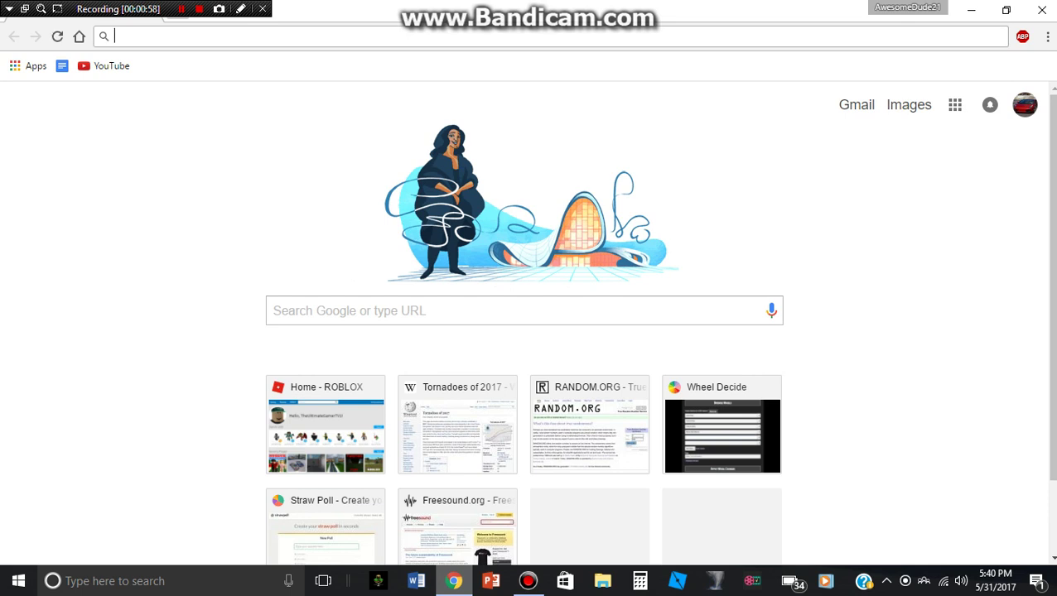
text(1985 )
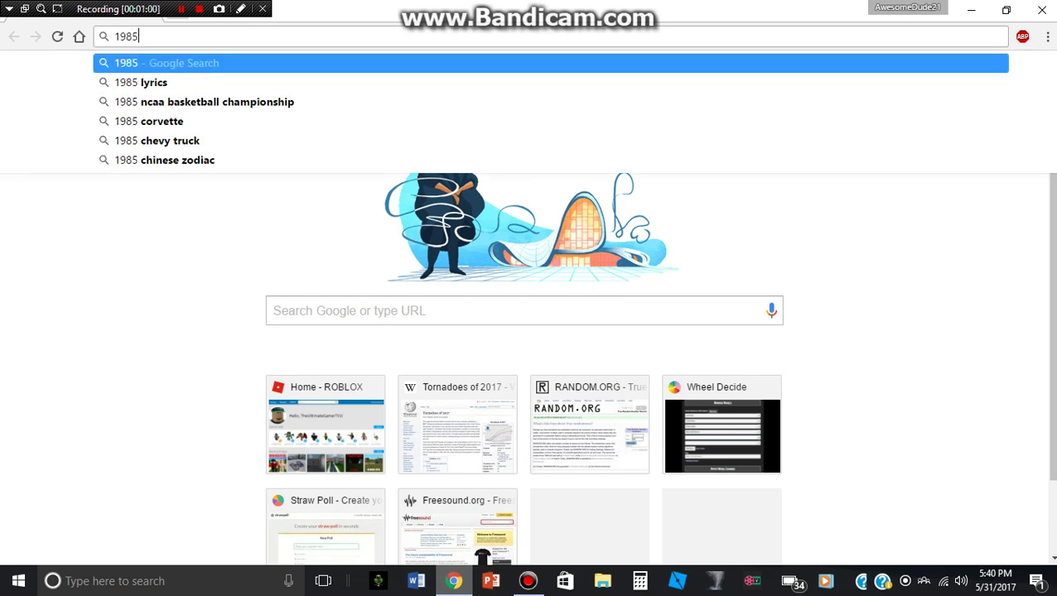
text(cadillac)
key(Return)
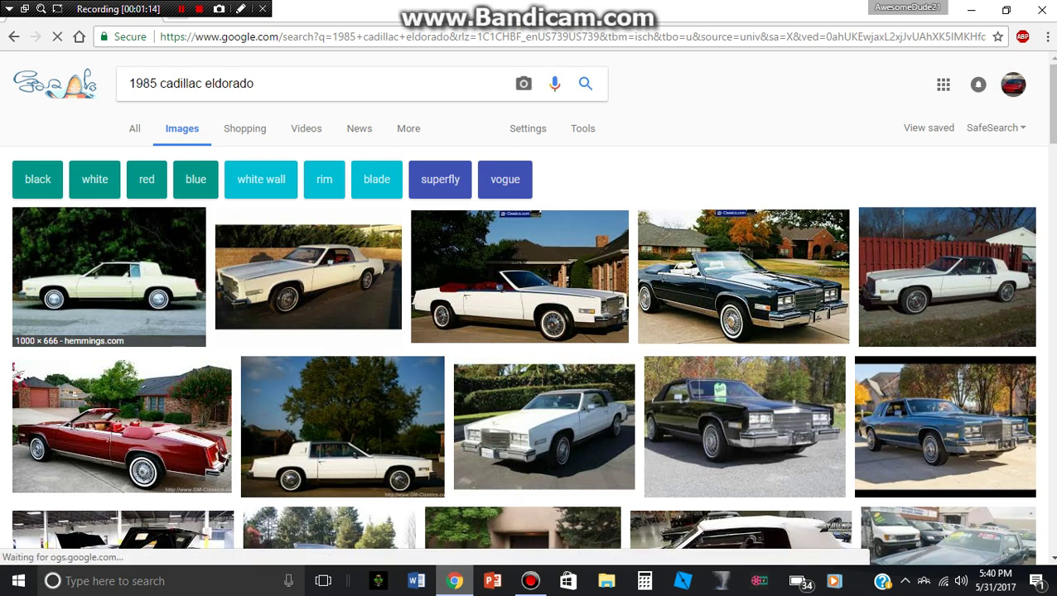
scroll(528, 306, down, 5)
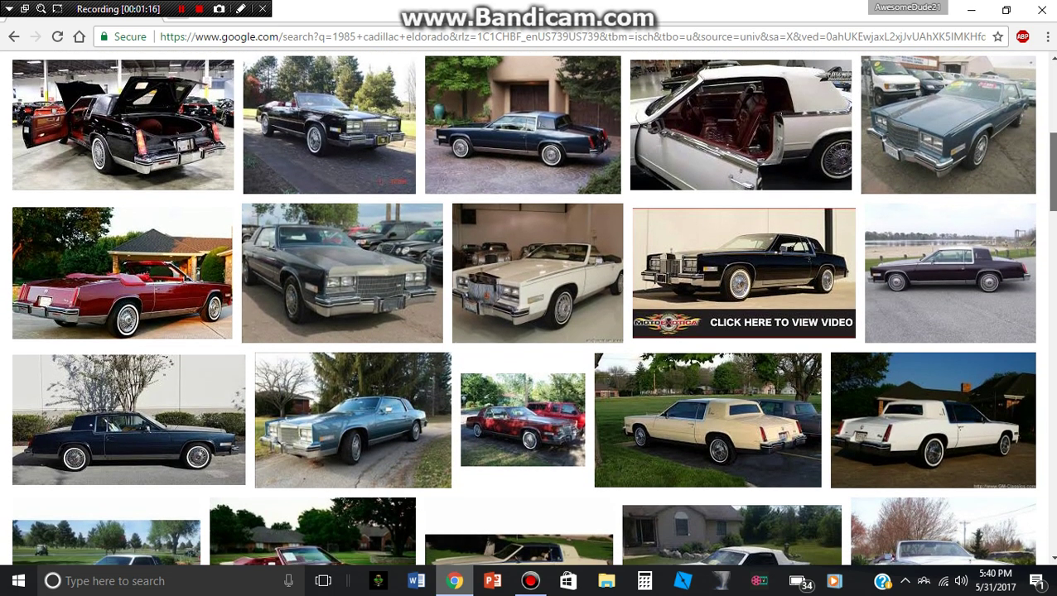
scroll(529, 306, up, 5)
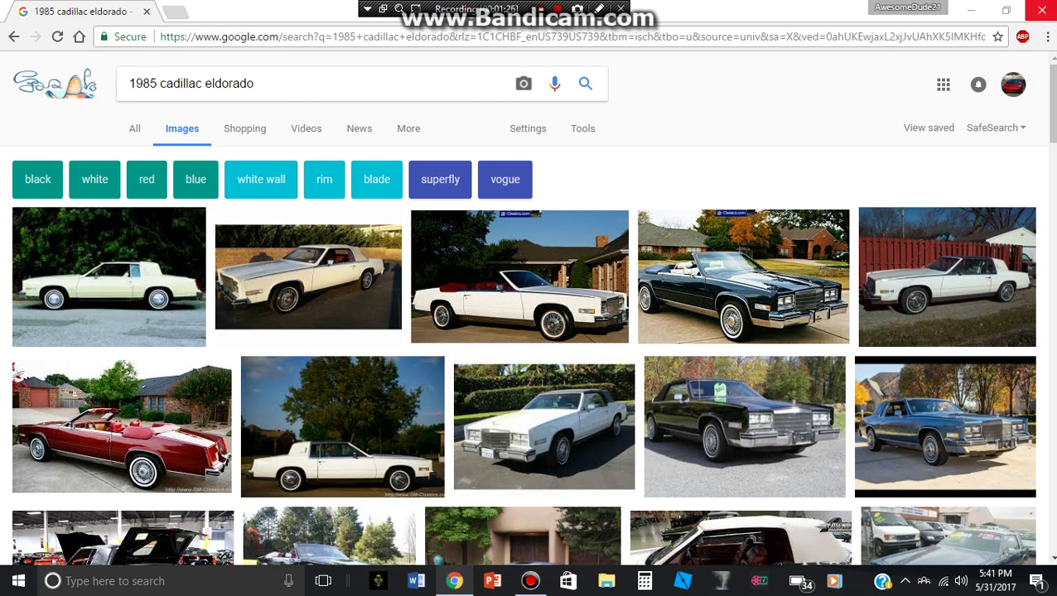
Get the Google Images window for 1985 cadillac eldorado off screen to show the desktop
click(1041, 11)
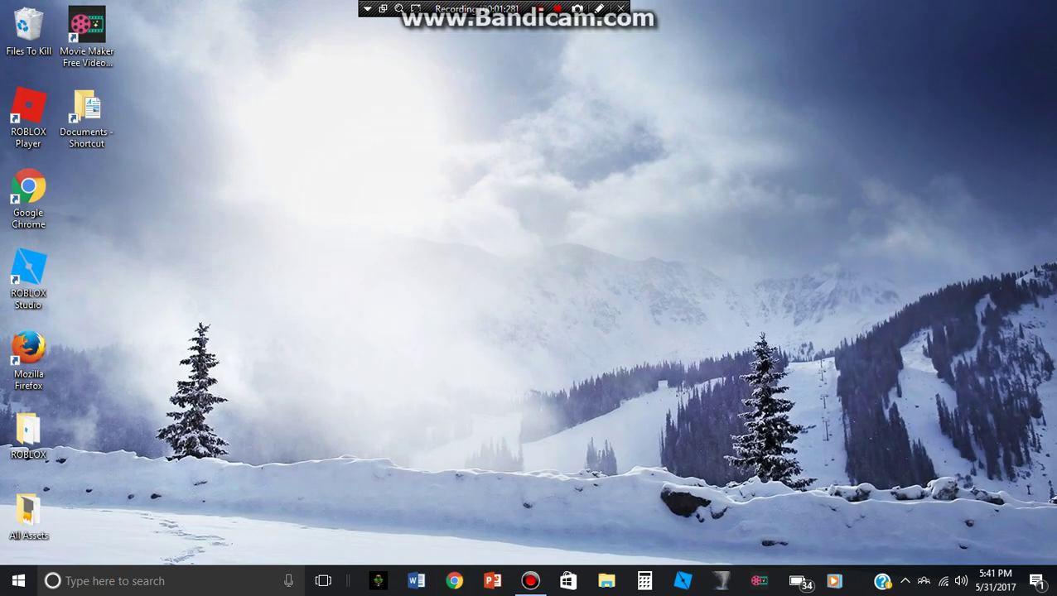